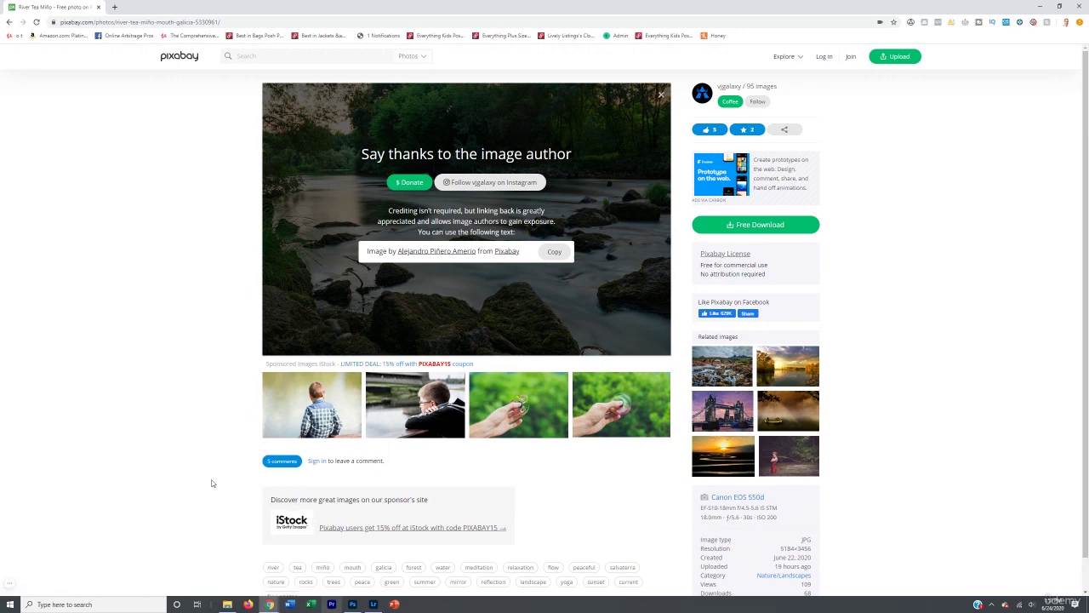
Import river-5330961_1920.jpg from the Downloads folder into Lightroom.
click(372, 604)
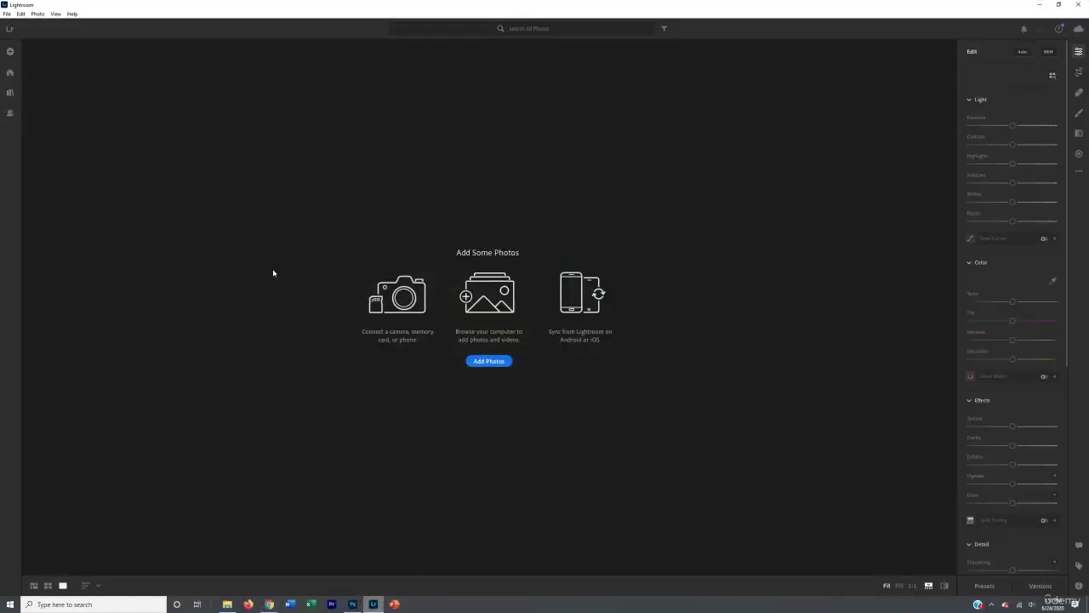
click(11, 52)
double_click(148, 90)
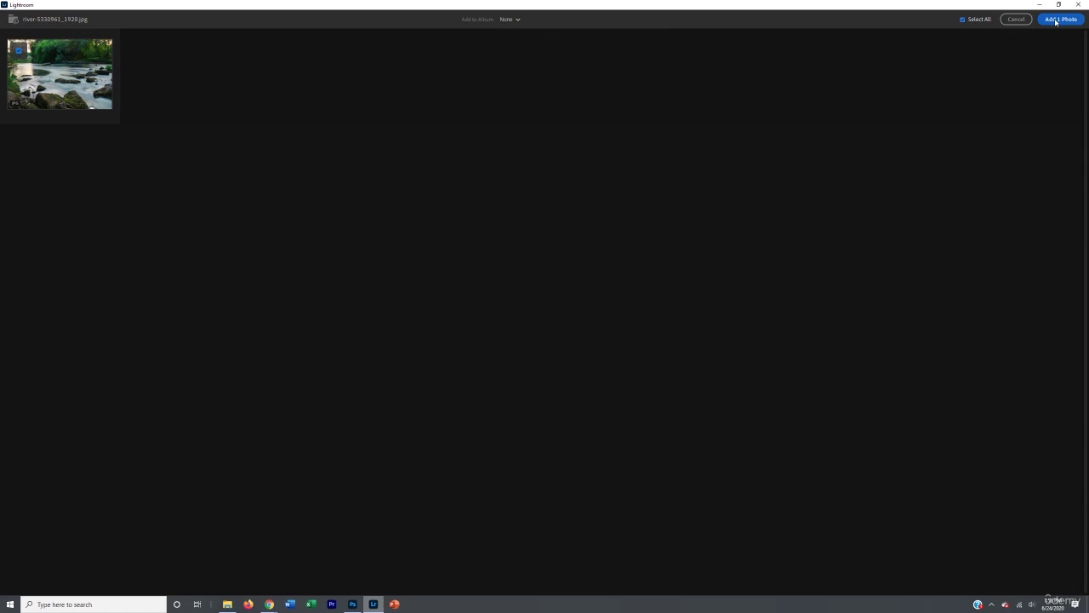
click(1059, 19)
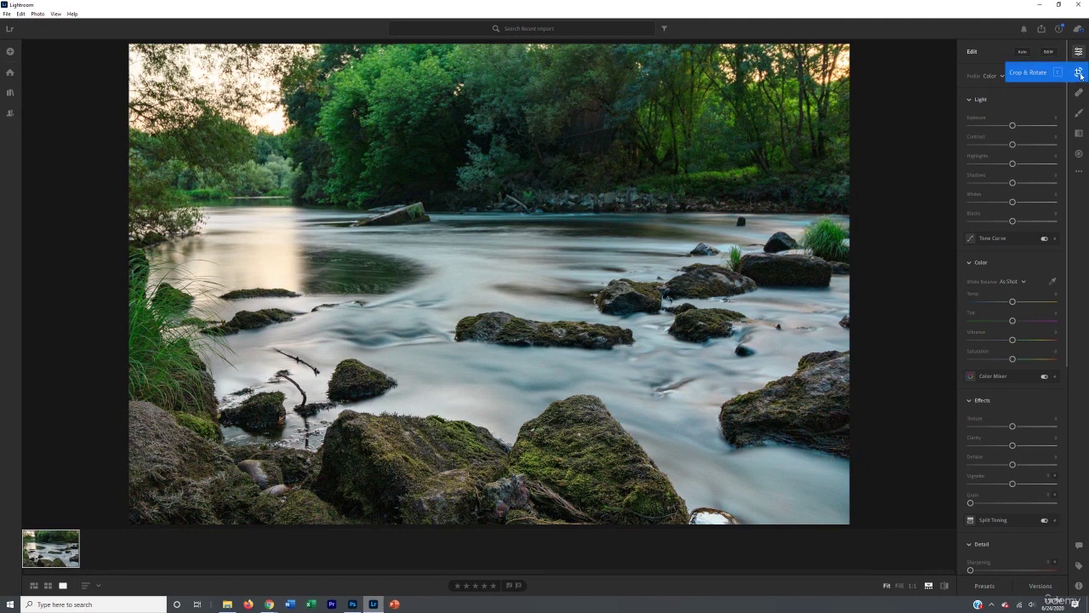
Crop the river photo to 16 x 9, positioning it to trim sky above and rocks below.
click(1078, 72)
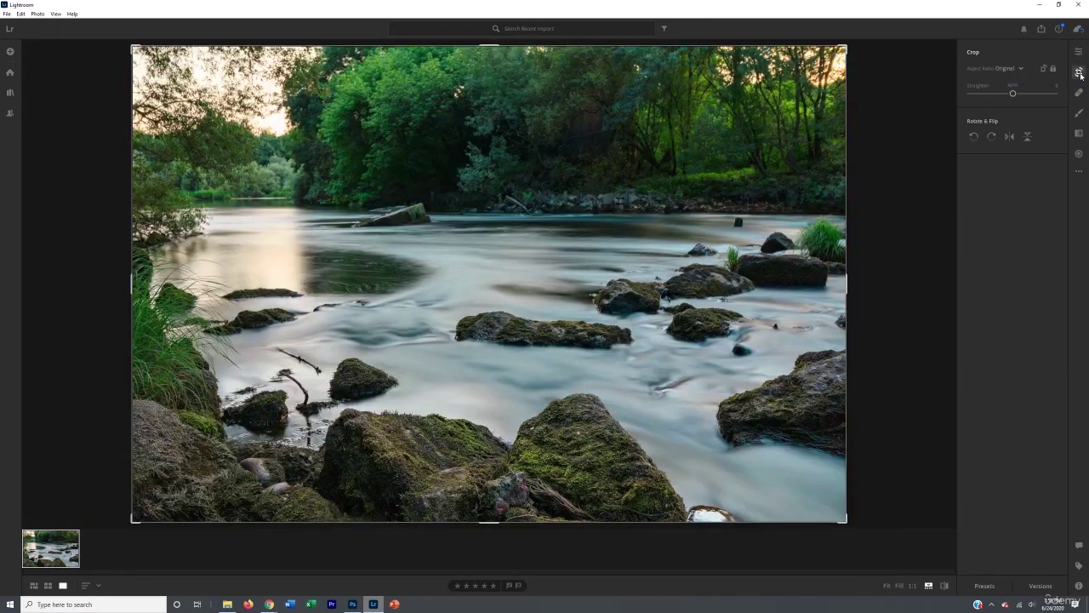
click(1012, 70)
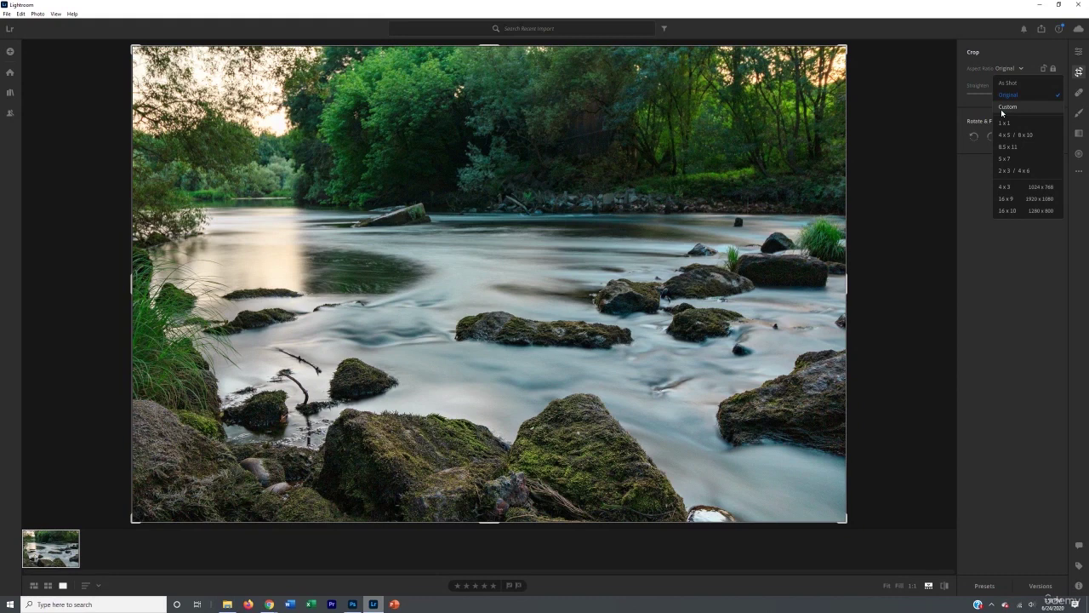
click(1013, 199)
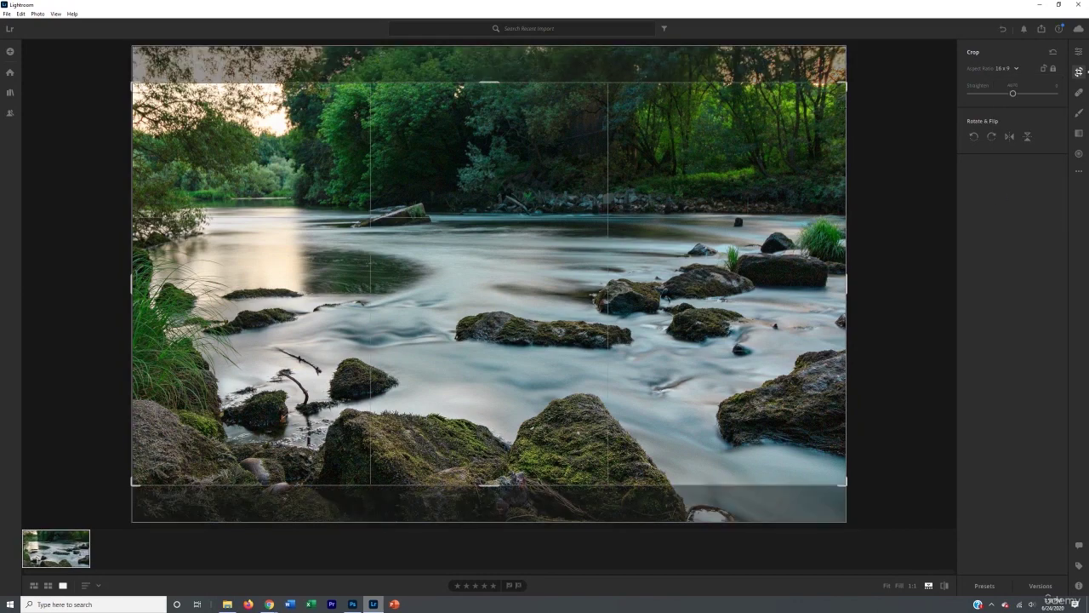
mouse_move(636, 255)
mouse_down()
mouse_move(637, 219)
mouse_move(636, 263)
mouse_move(633, 253)
mouse_up()
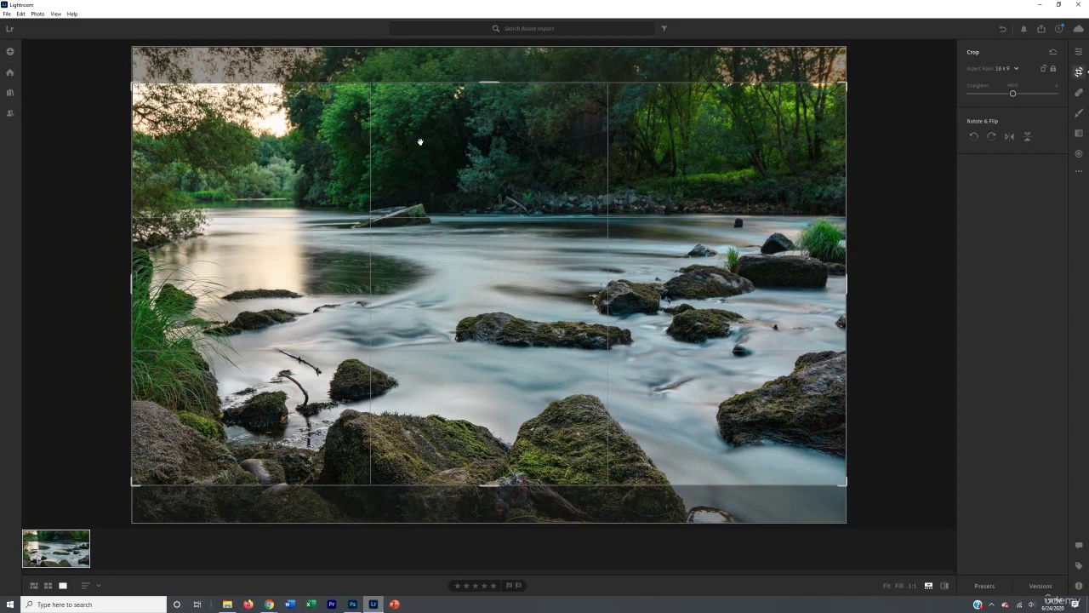
drag(438, 255, 433, 215)
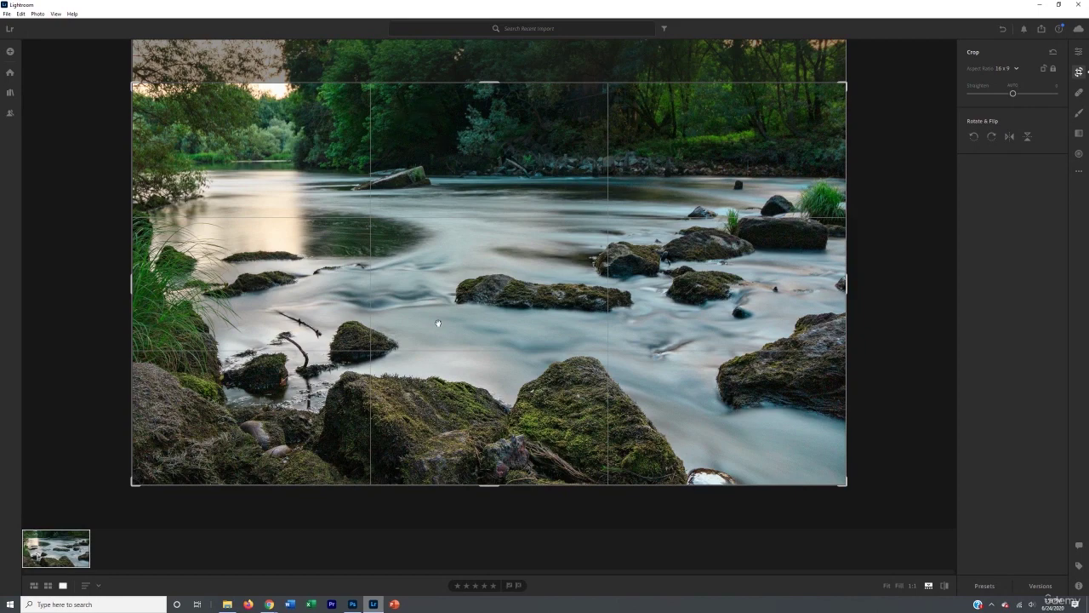
drag(419, 485, 417, 573)
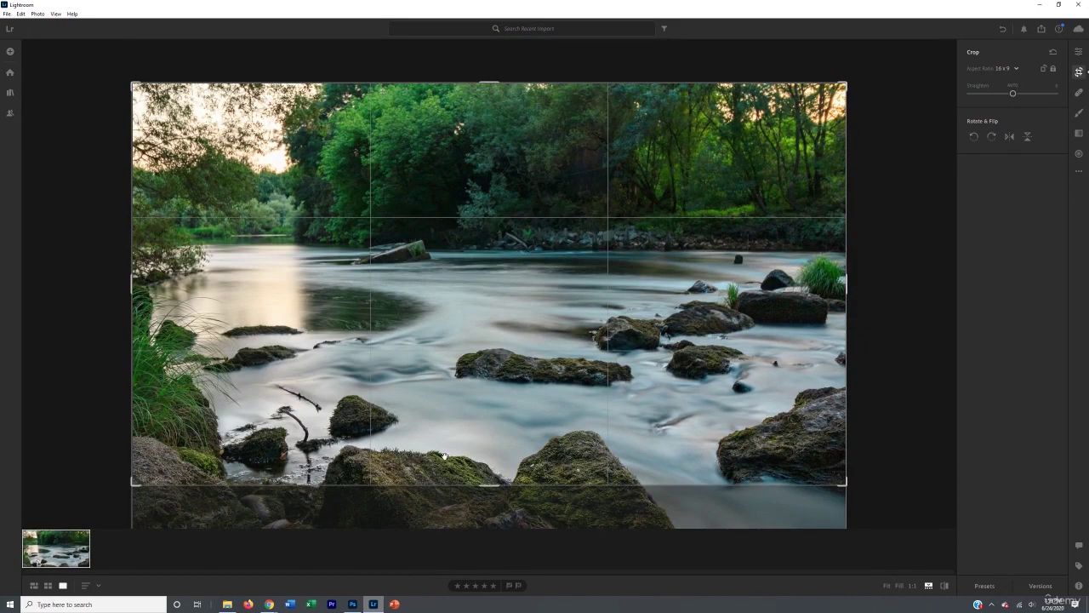
drag(444, 451, 442, 374)
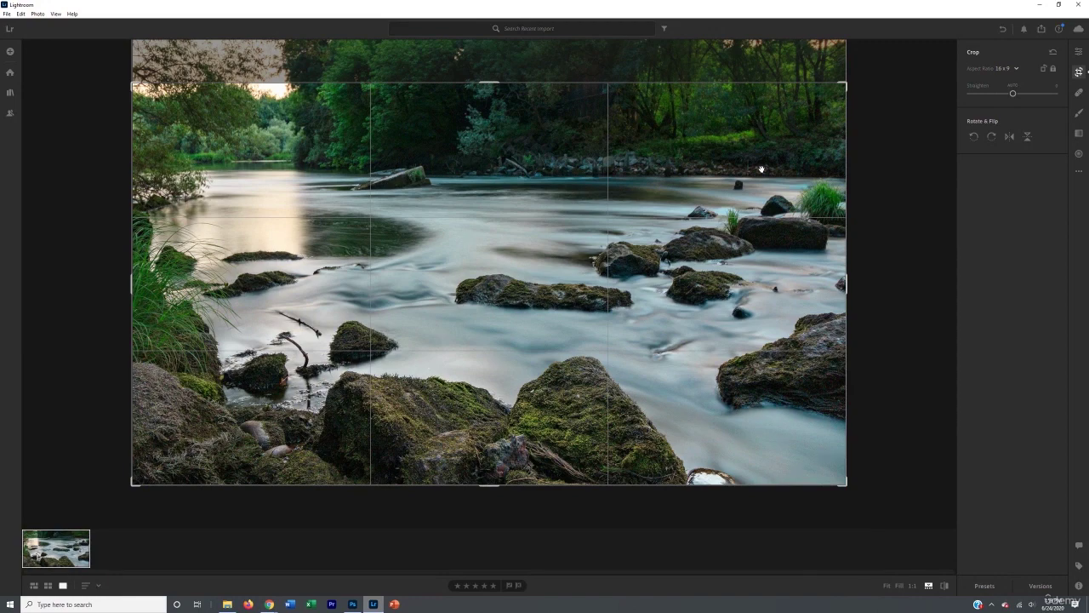
Commit the 16 x 9 crop and return to the Edit panel.
key(Return)
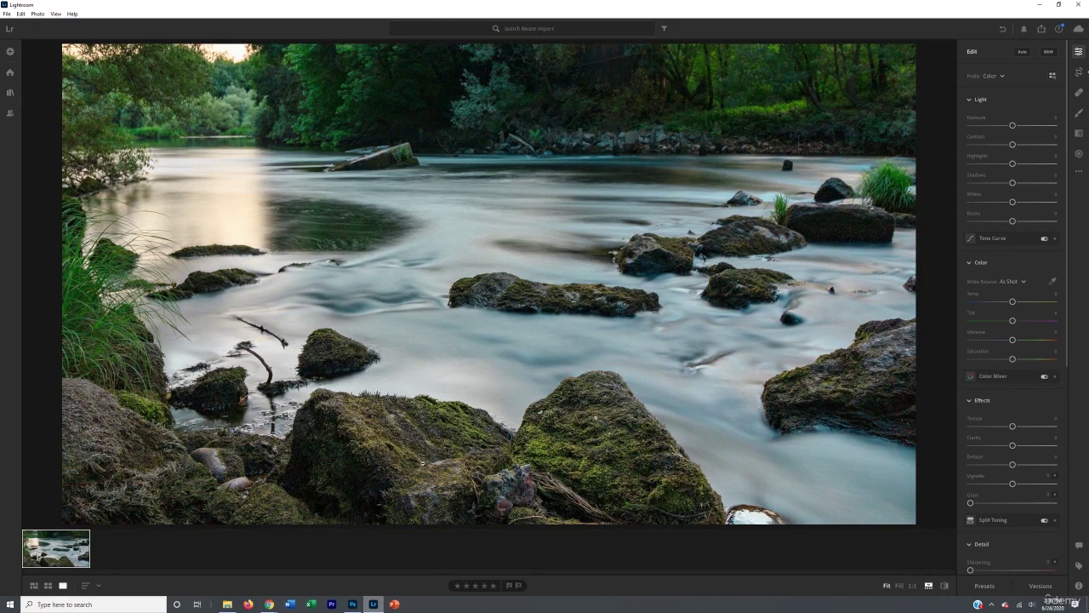
Raise Contrast to about +47 and set Highlights back to 0.
drag(1013, 145, 1034, 146)
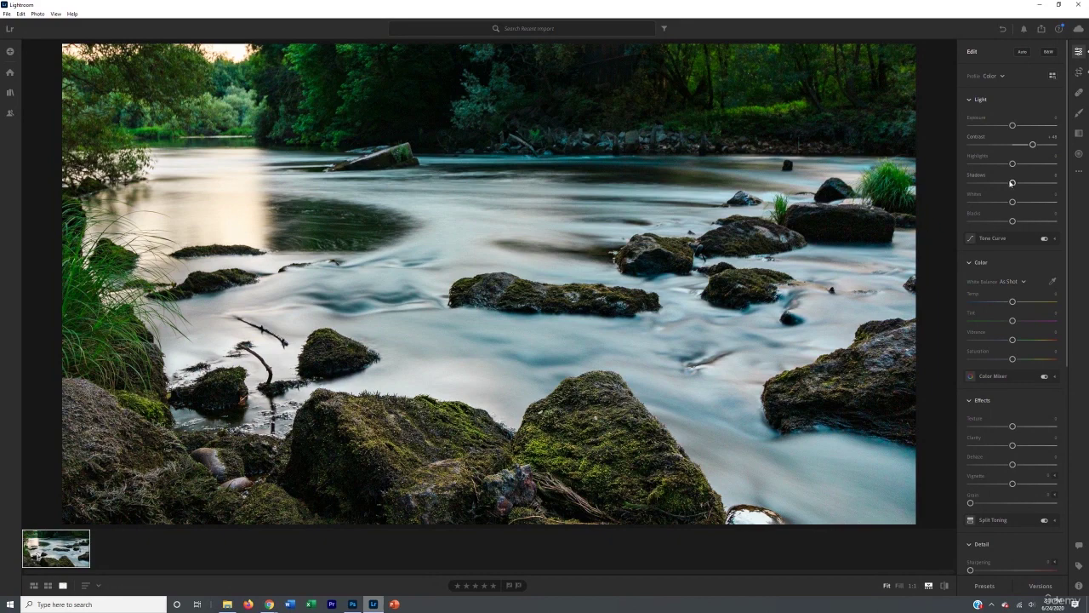
drag(1013, 164, 1014, 164)
click(1053, 156)
text(0)
key(Return)
Reset Shadows and Whites to 0 after trying slider changes.
drag(1017, 184, 1011, 184)
click(1055, 175)
key(Return)
drag(1012, 183, 1034, 203)
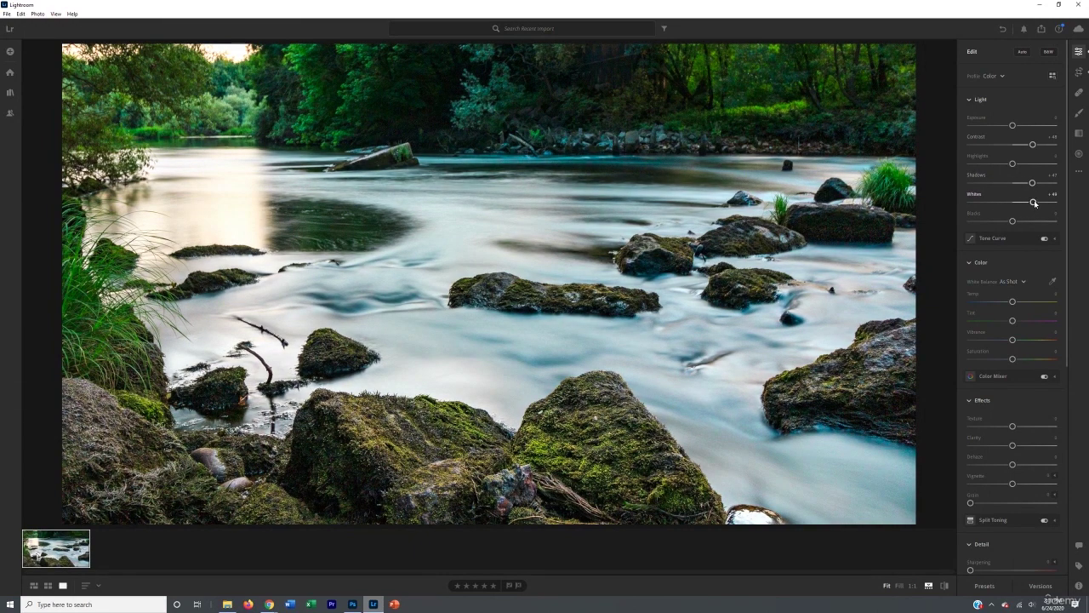
click(1053, 175)
text(0)
key(Return)
click(1054, 194)
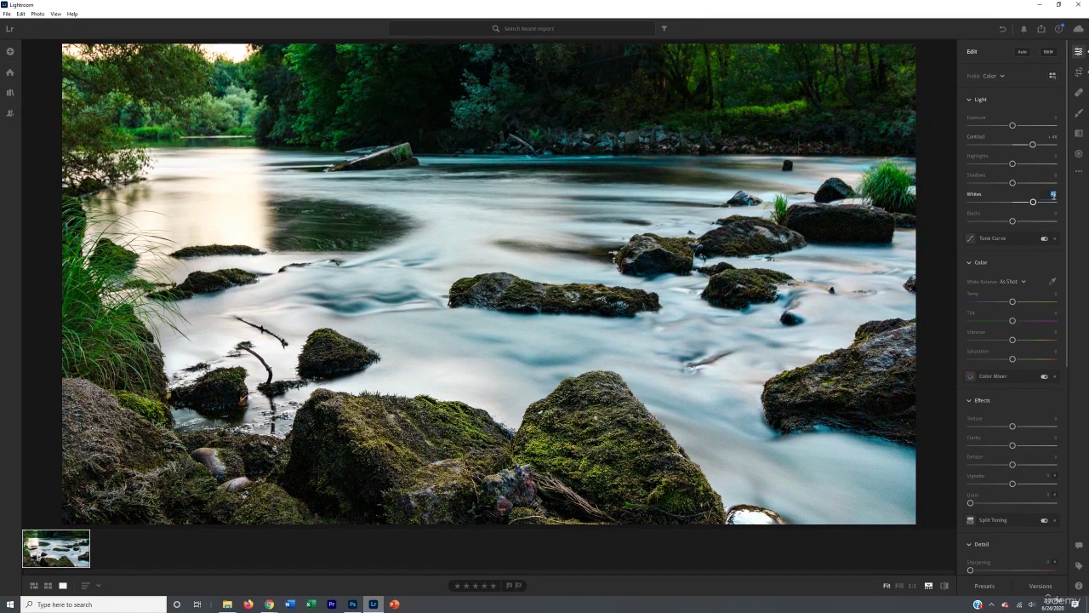
text(0)
key(Return)
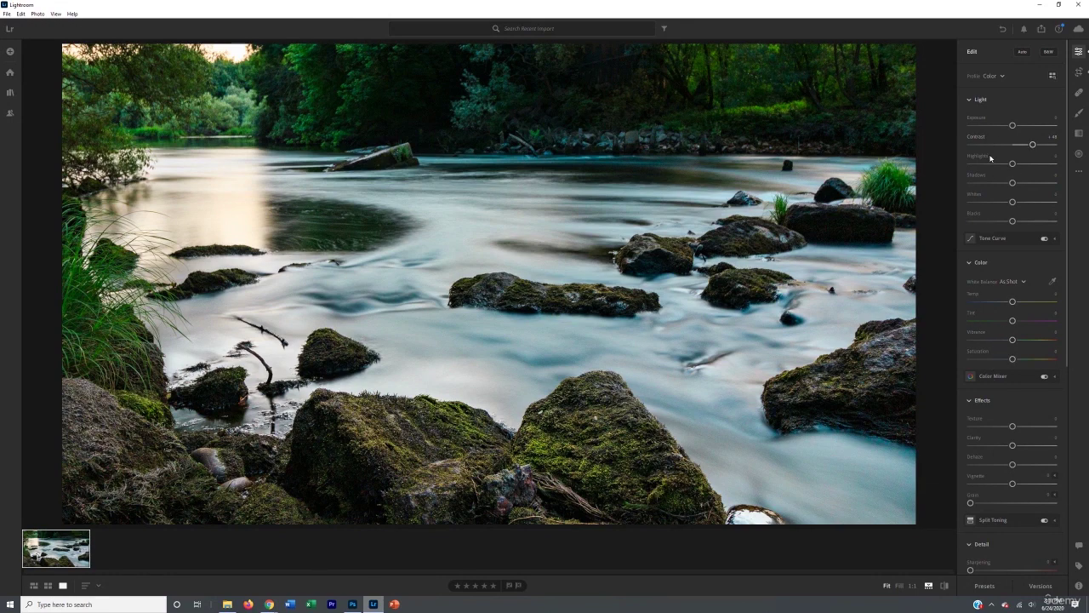
Boost Vibrance to around +47, with Saturation also raised somewhat.
drag(1013, 340, 1027, 360)
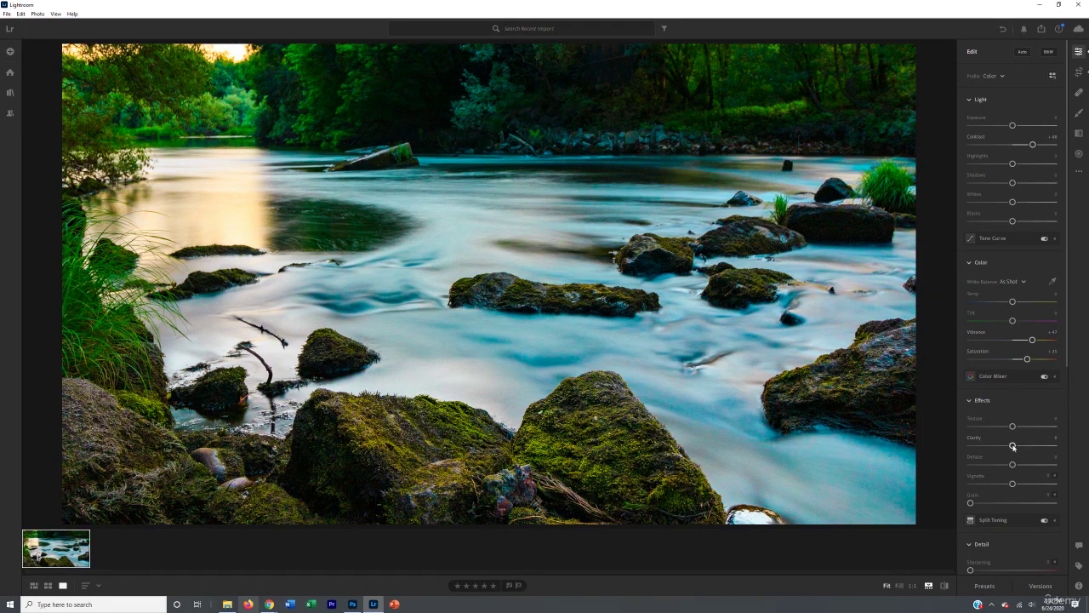
drag(1013, 445, 1030, 445)
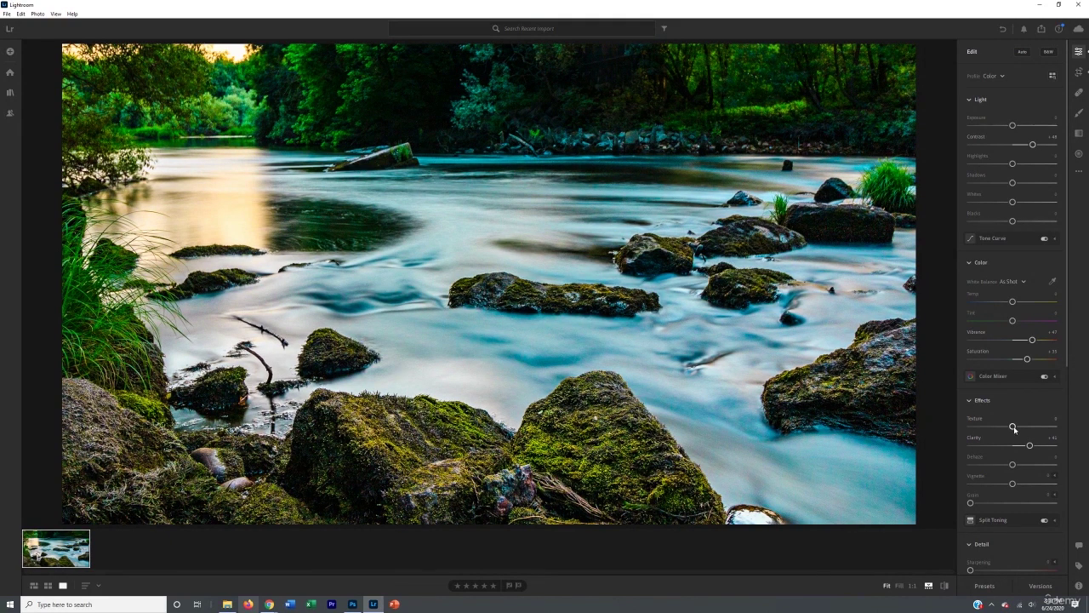
key(ctrl+z)
drag(1013, 428, 1032, 428)
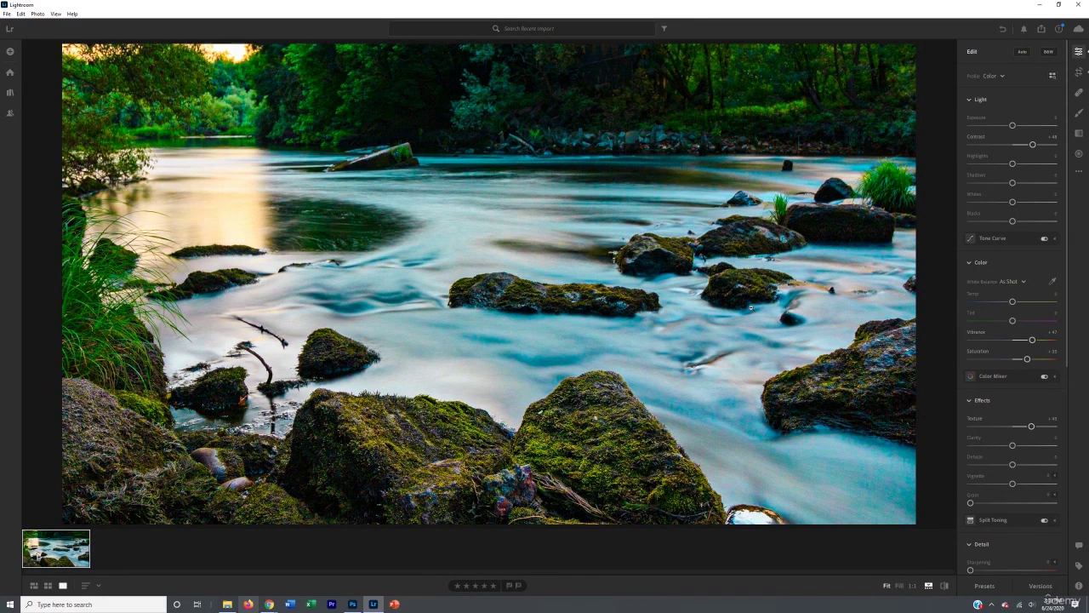
key(ctrl+z)
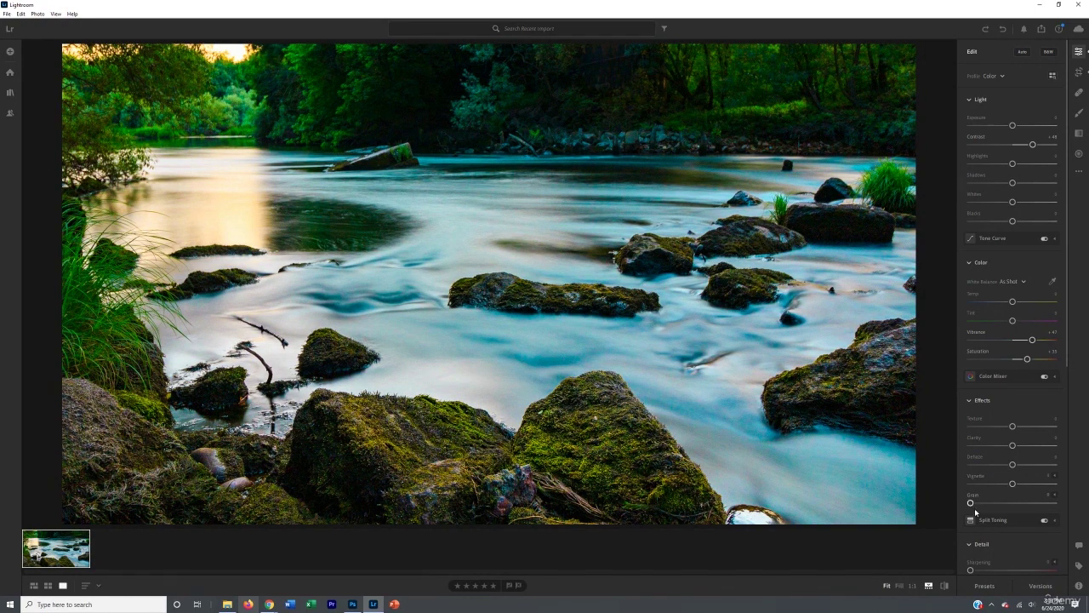
scroll(996, 515, down, 5)
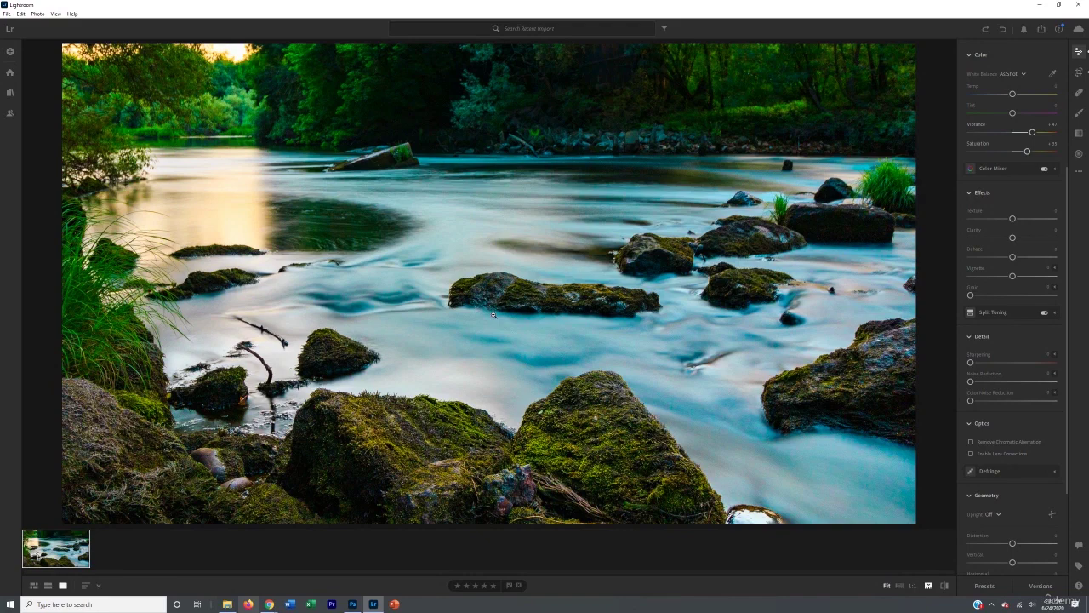
scroll(995, 342, up, 5)
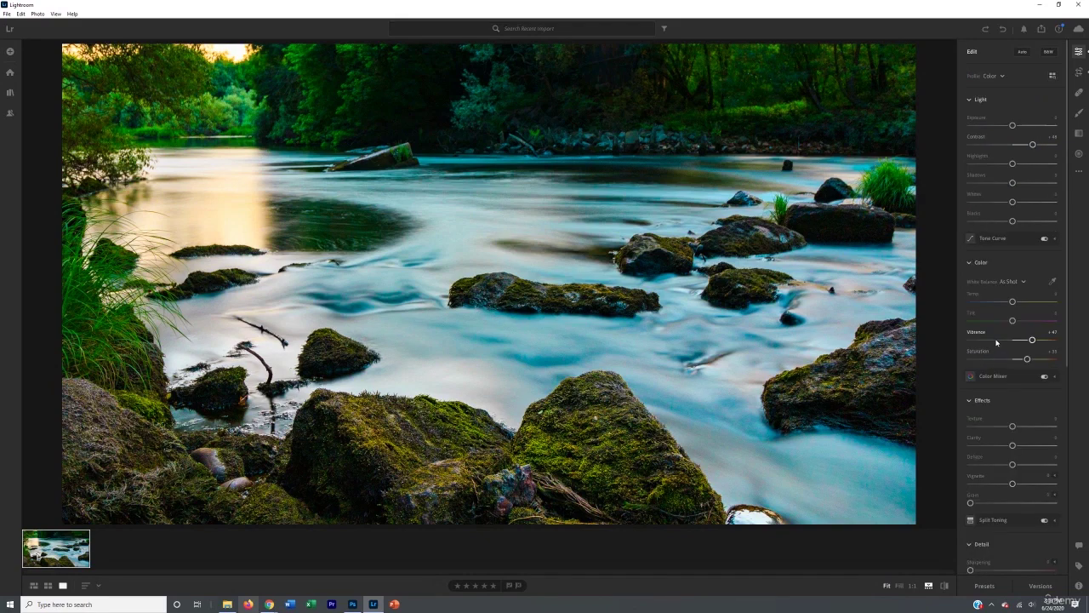